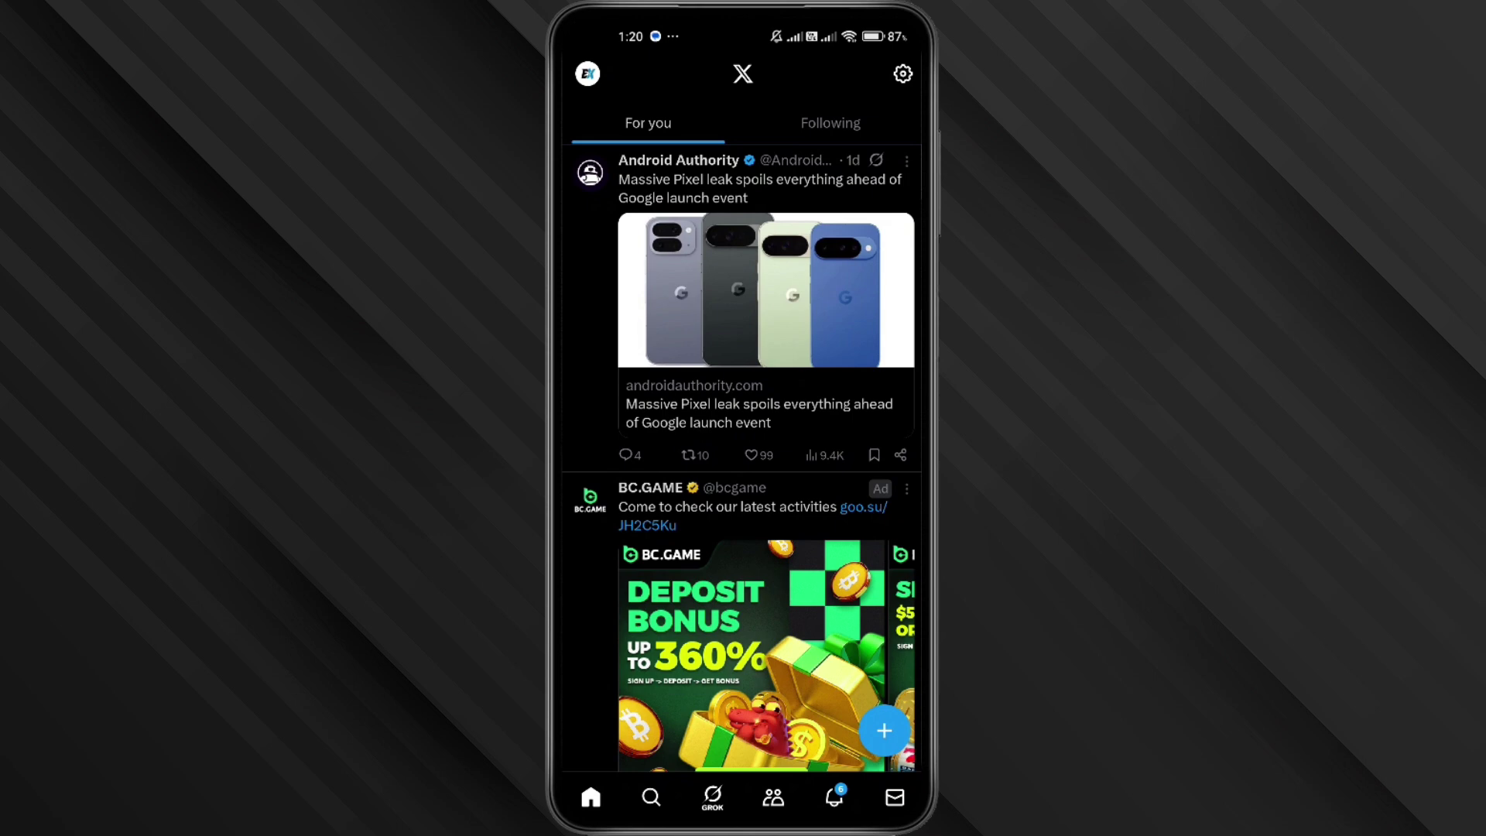
pyautogui.click(588, 75)
pyautogui.click(609, 93)
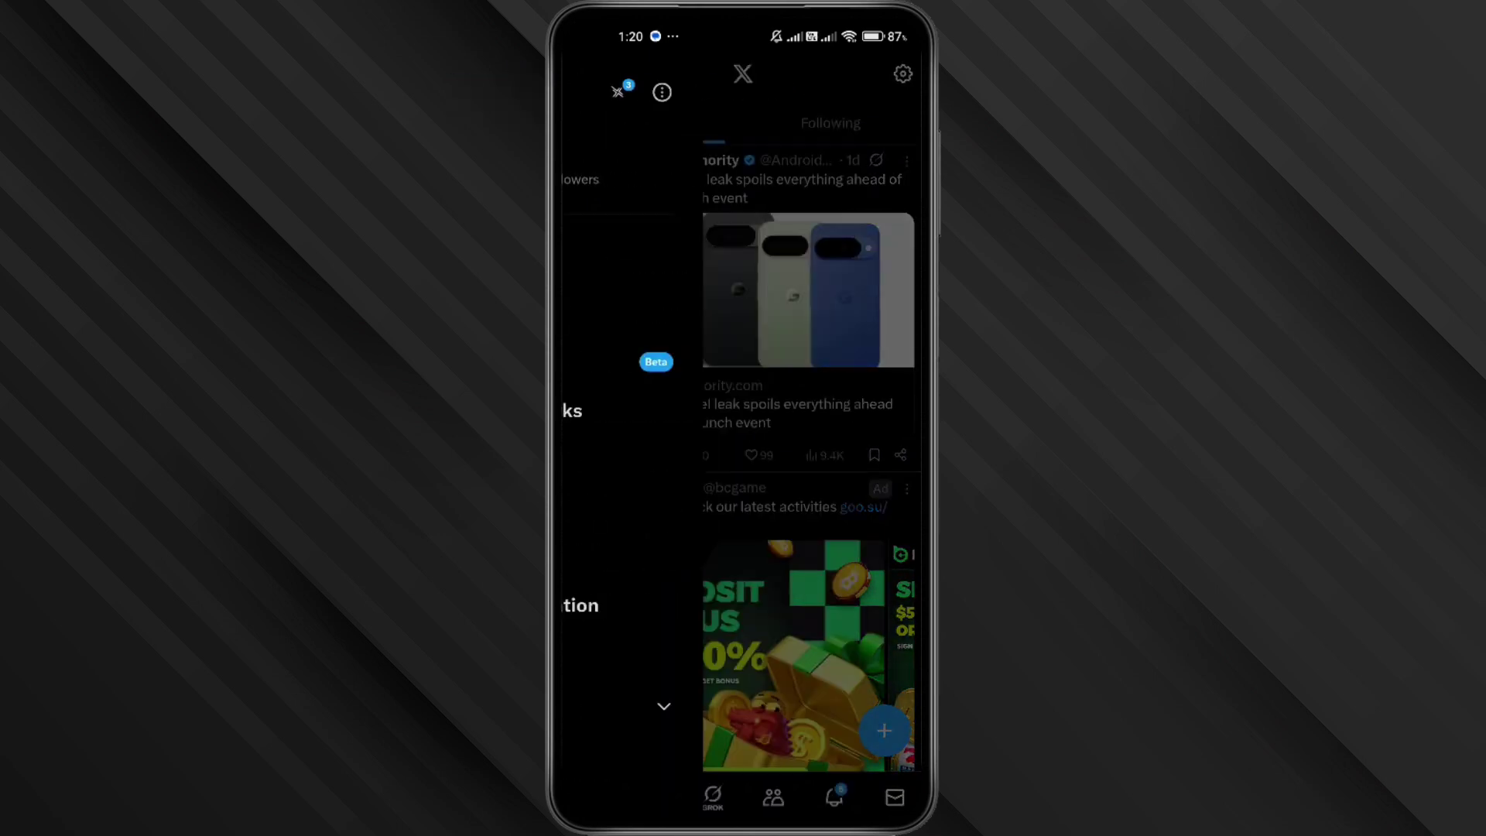
pyautogui.click(859, 192)
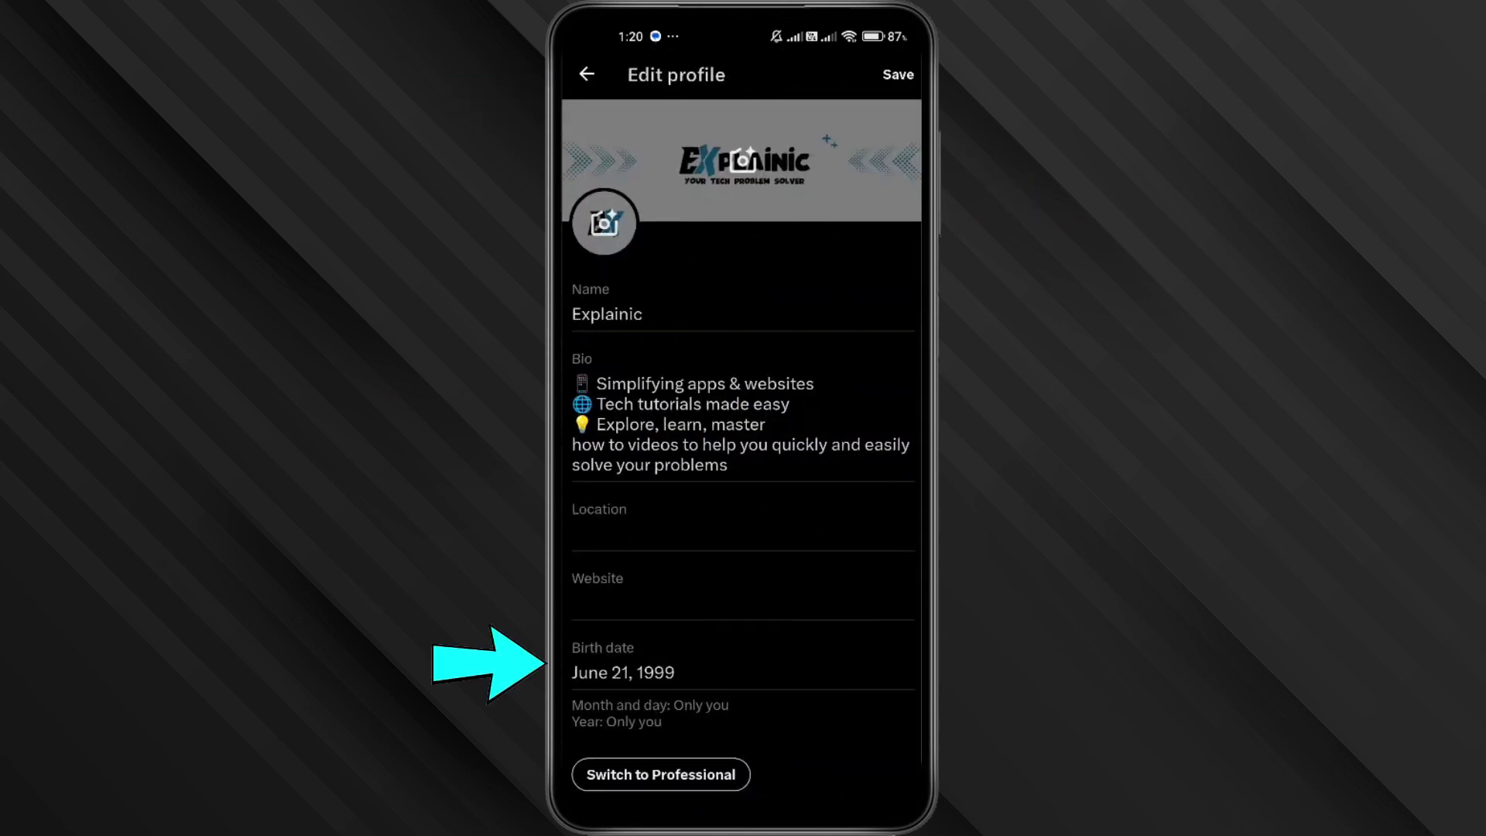
pyautogui.click(743, 673)
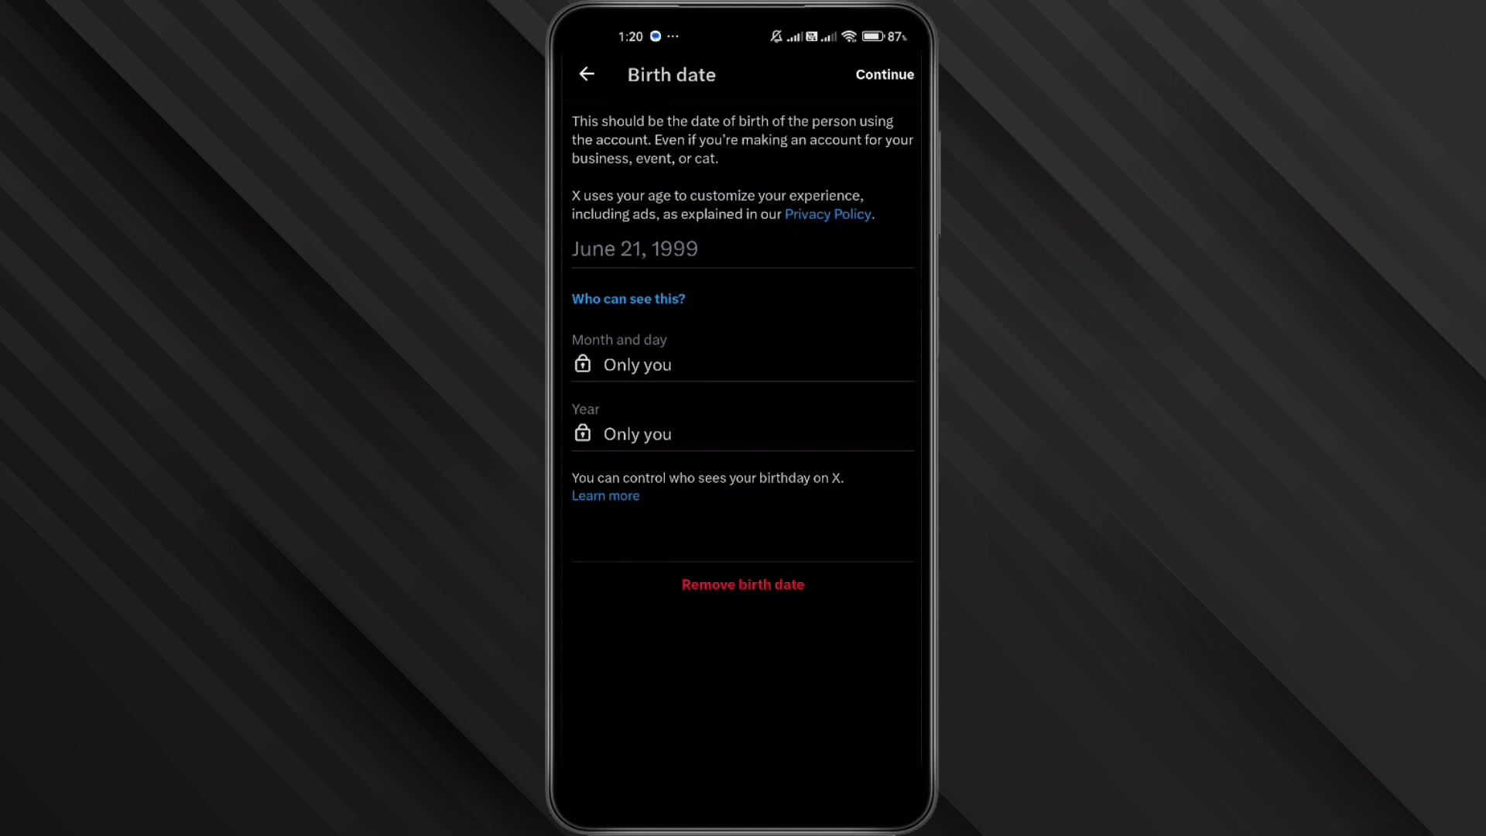
pyautogui.click(634, 249)
pyautogui.click(867, 481)
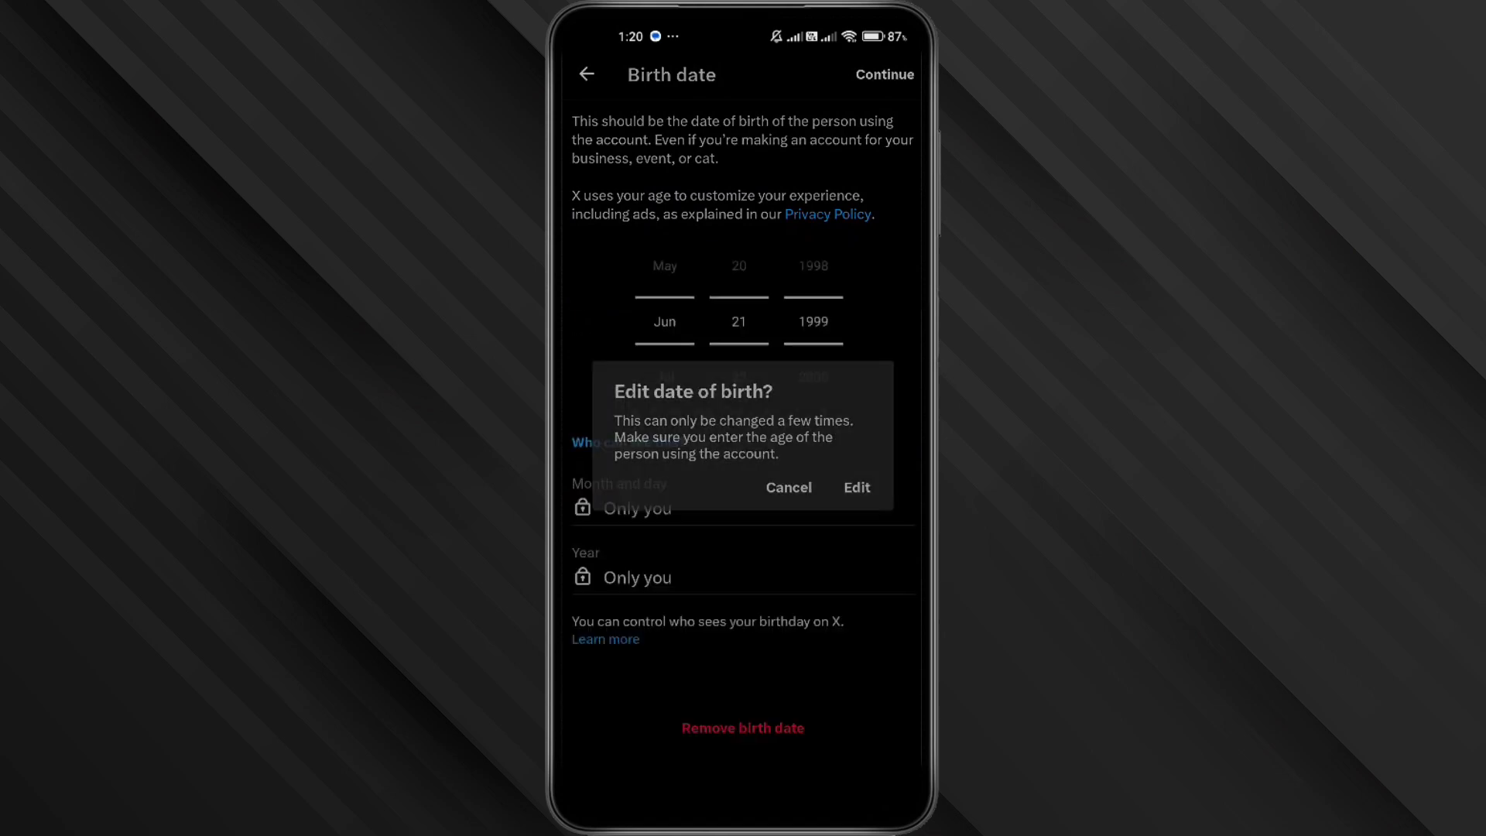
pyautogui.click(885, 74)
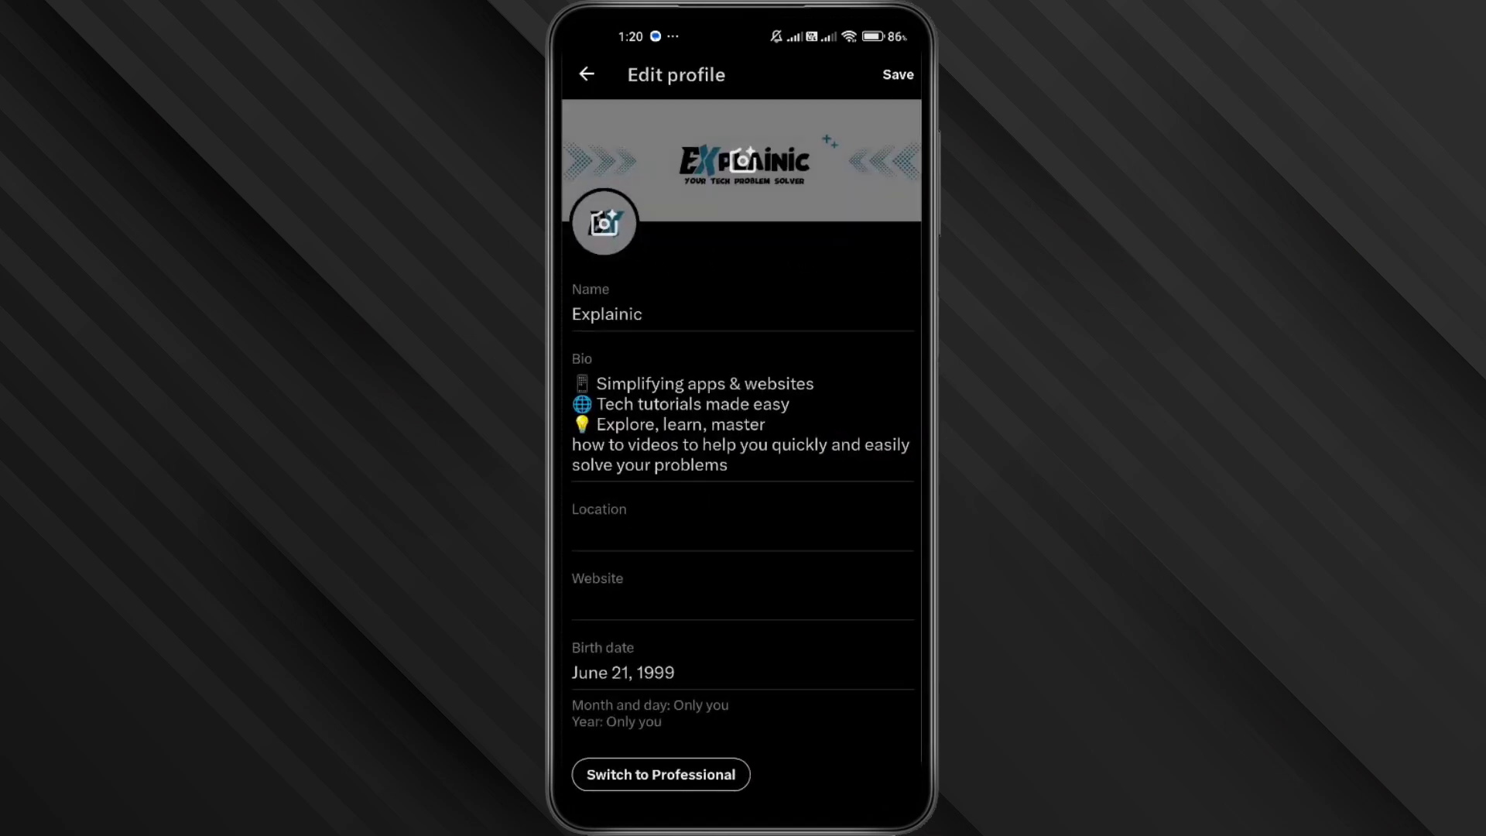
pyautogui.click(856, 484)
# Step: Turn off Hide sensitive content under Privacy and safety > Content you see > Search settings
pyautogui.click(587, 75)
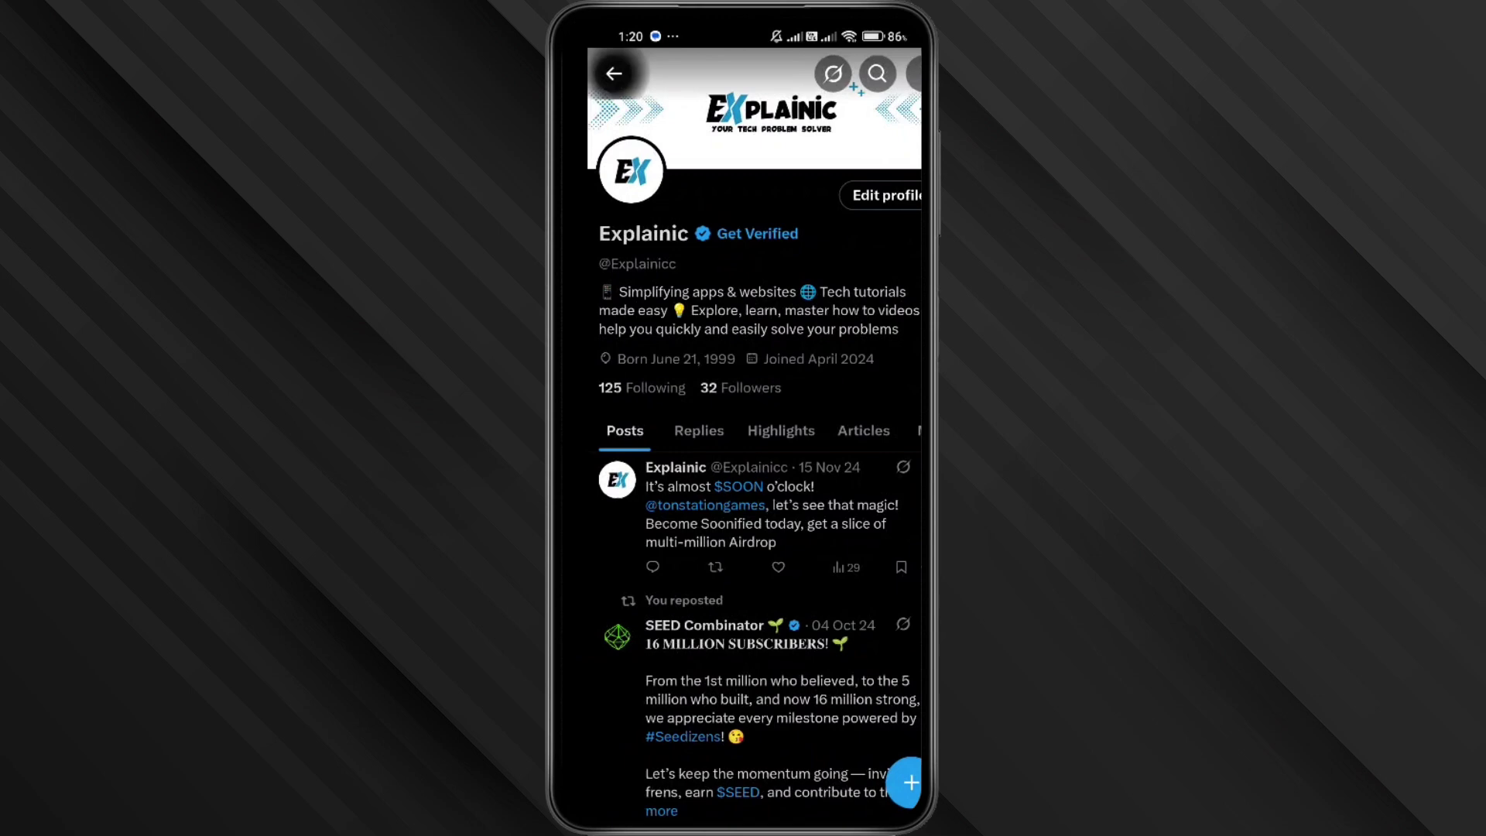
pyautogui.click(587, 75)
pyautogui.click(587, 75)
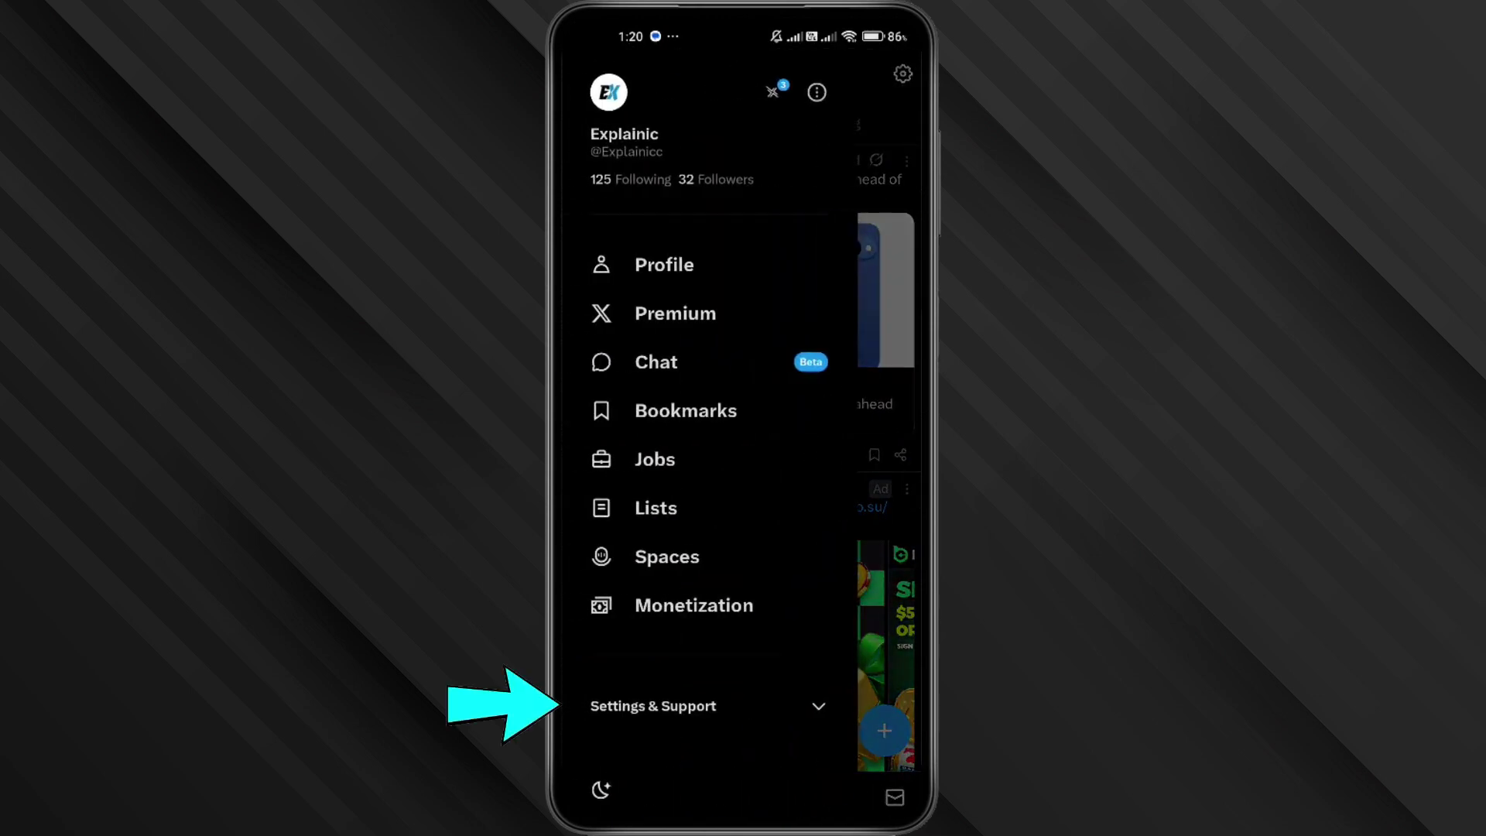
pyautogui.click(653, 705)
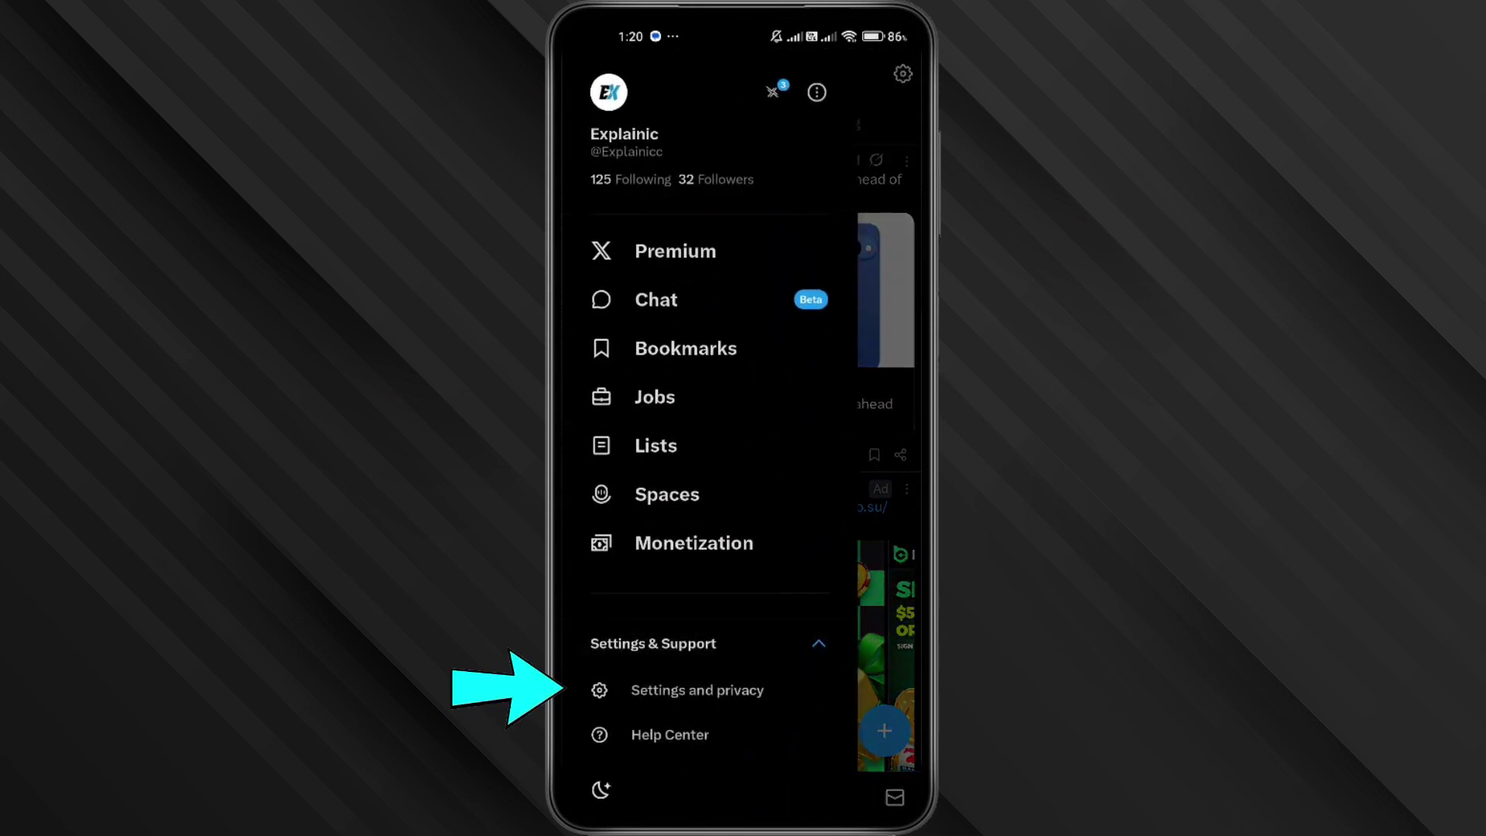
pyautogui.click(697, 690)
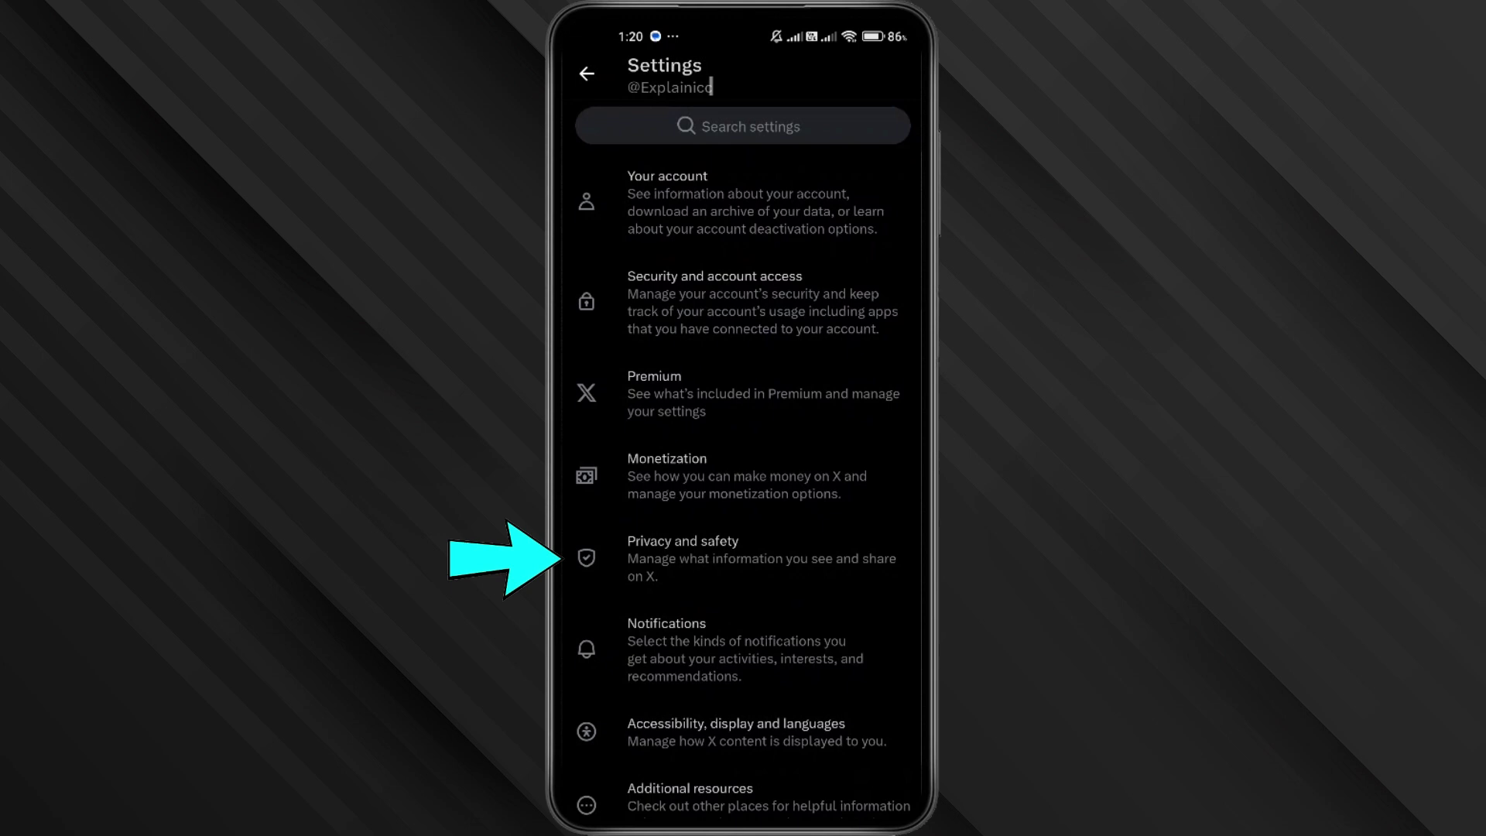
pyautogui.click(682, 557)
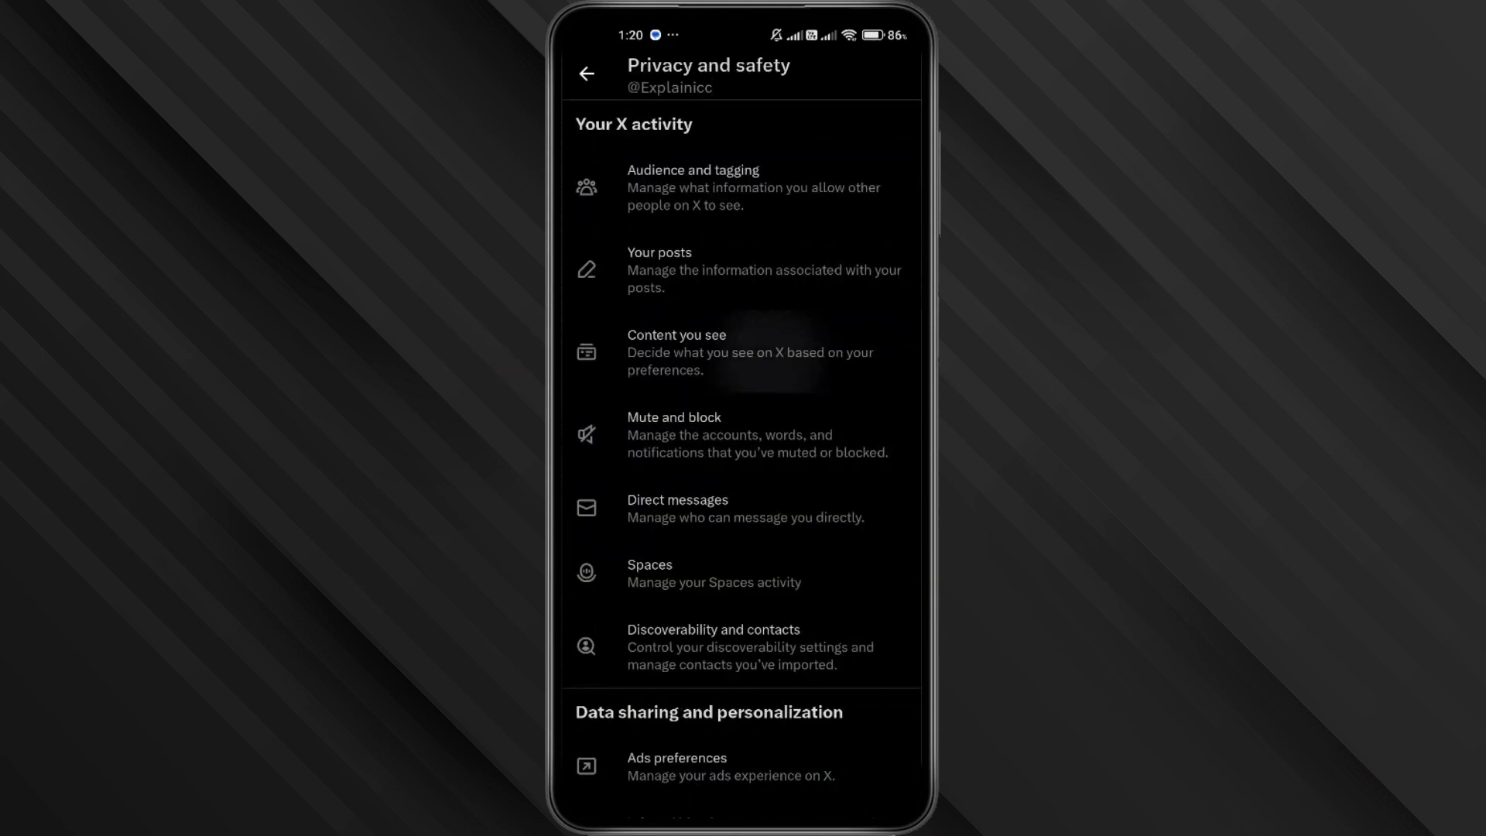
pyautogui.click(721, 353)
pyautogui.click(622, 219)
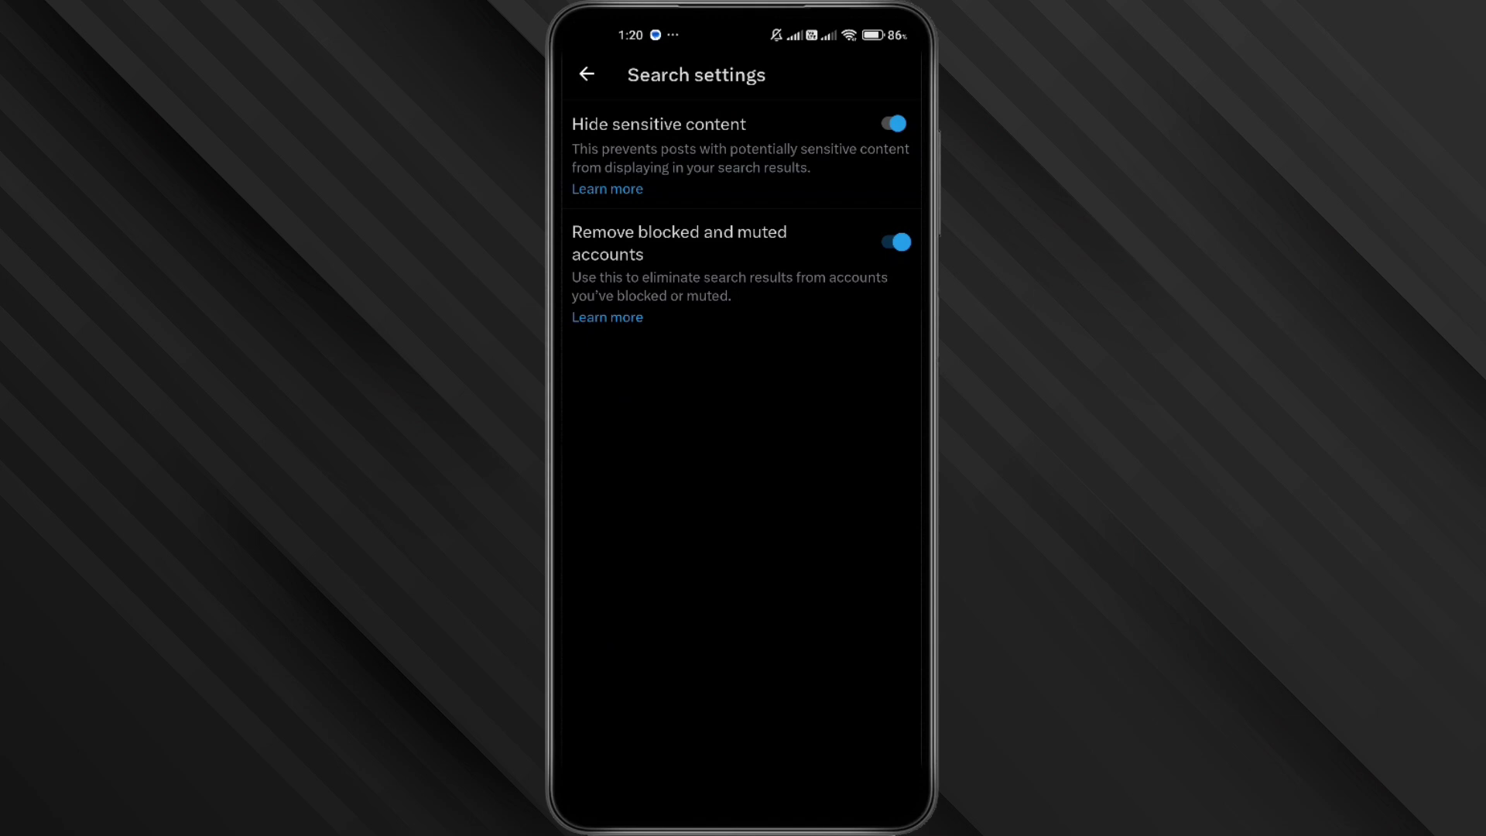
pyautogui.click(897, 123)
# Step: Under Sensitive media, choose Show all for Graphic violence, Adult content and Other
pyautogui.click(587, 74)
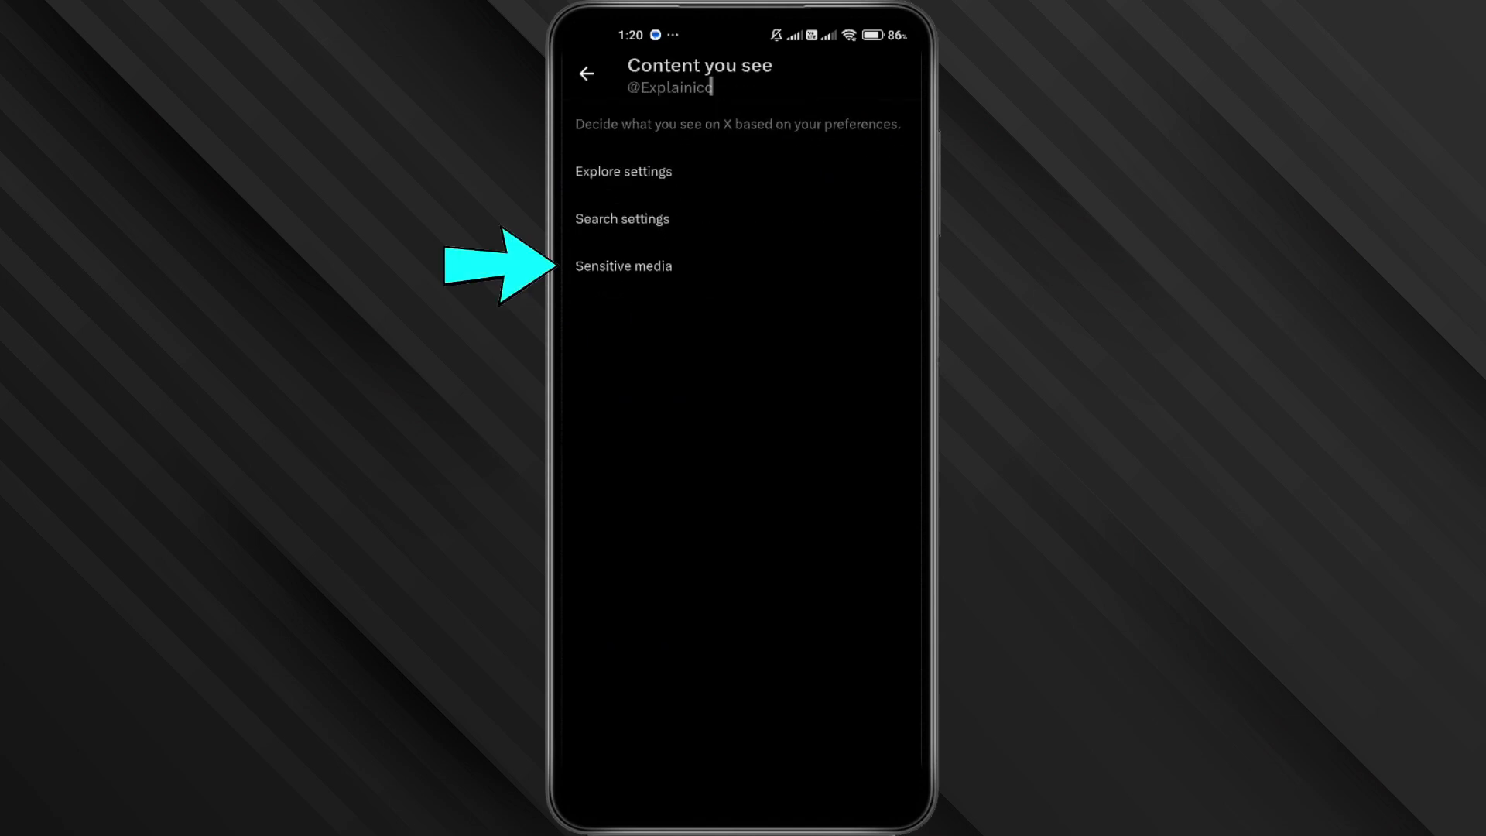
pyautogui.click(624, 266)
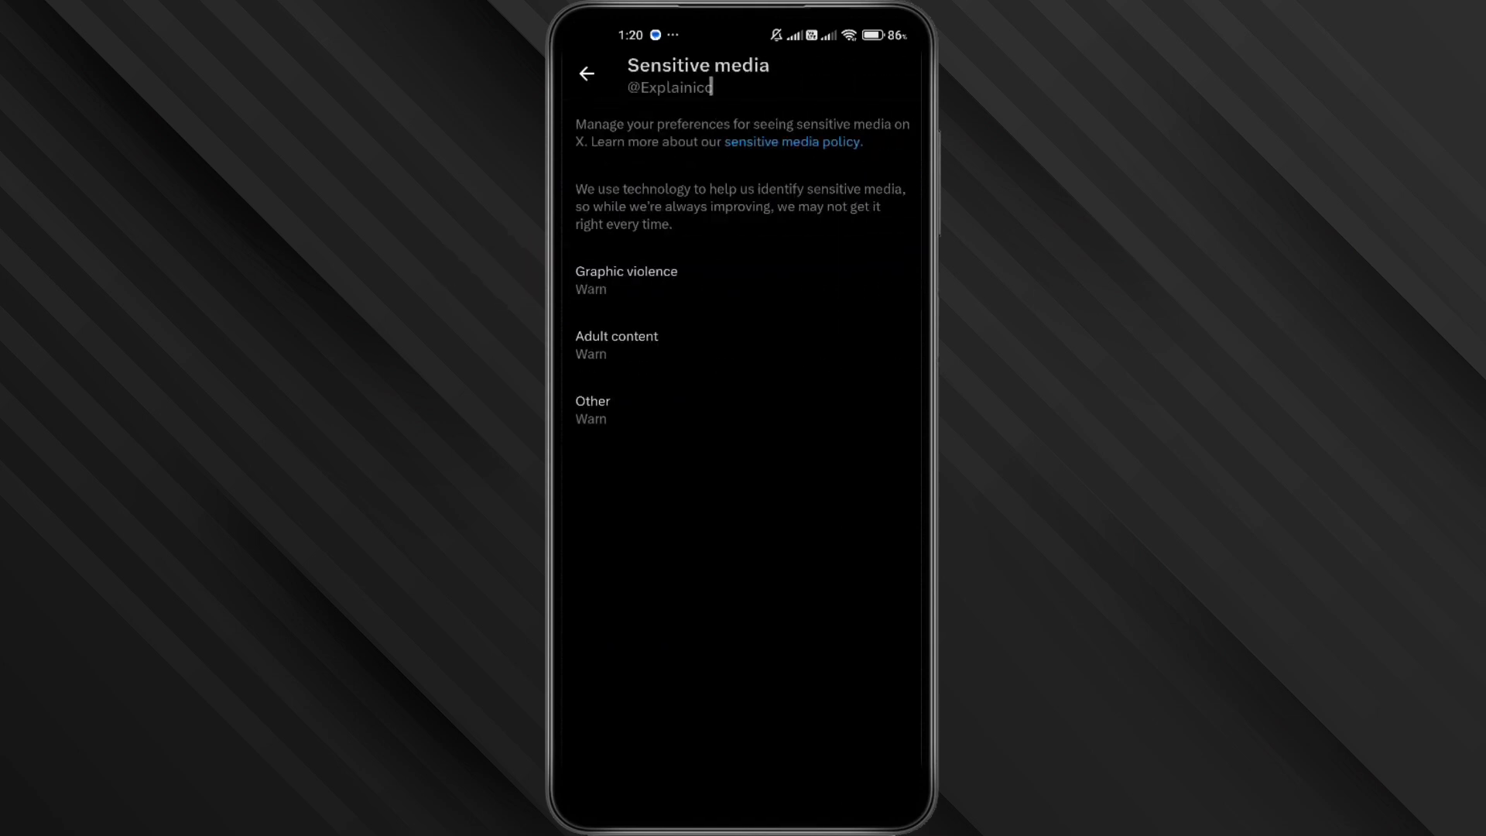
pyautogui.click(694, 278)
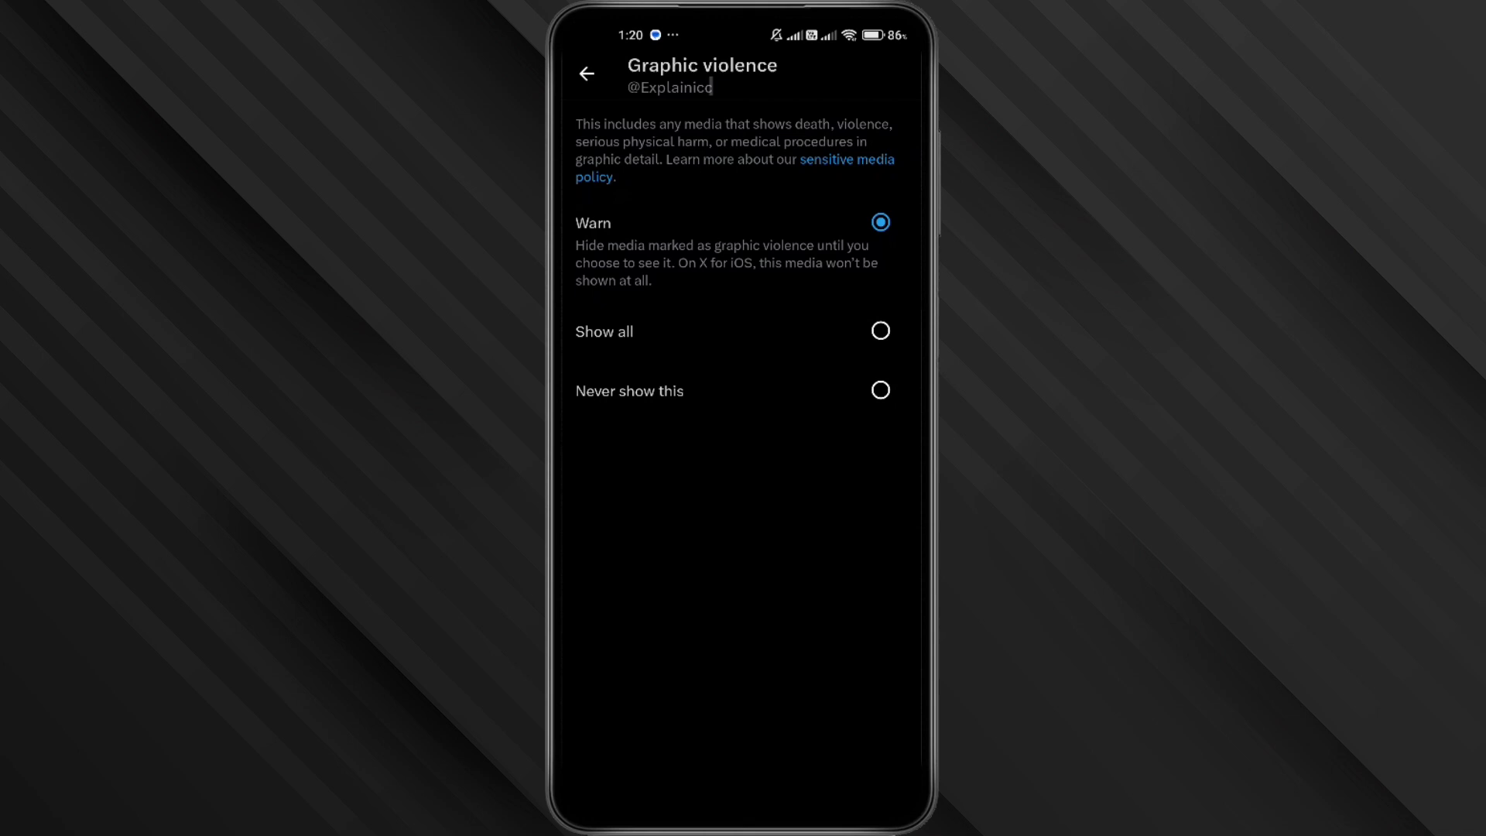
pyautogui.click(880, 331)
pyautogui.click(586, 72)
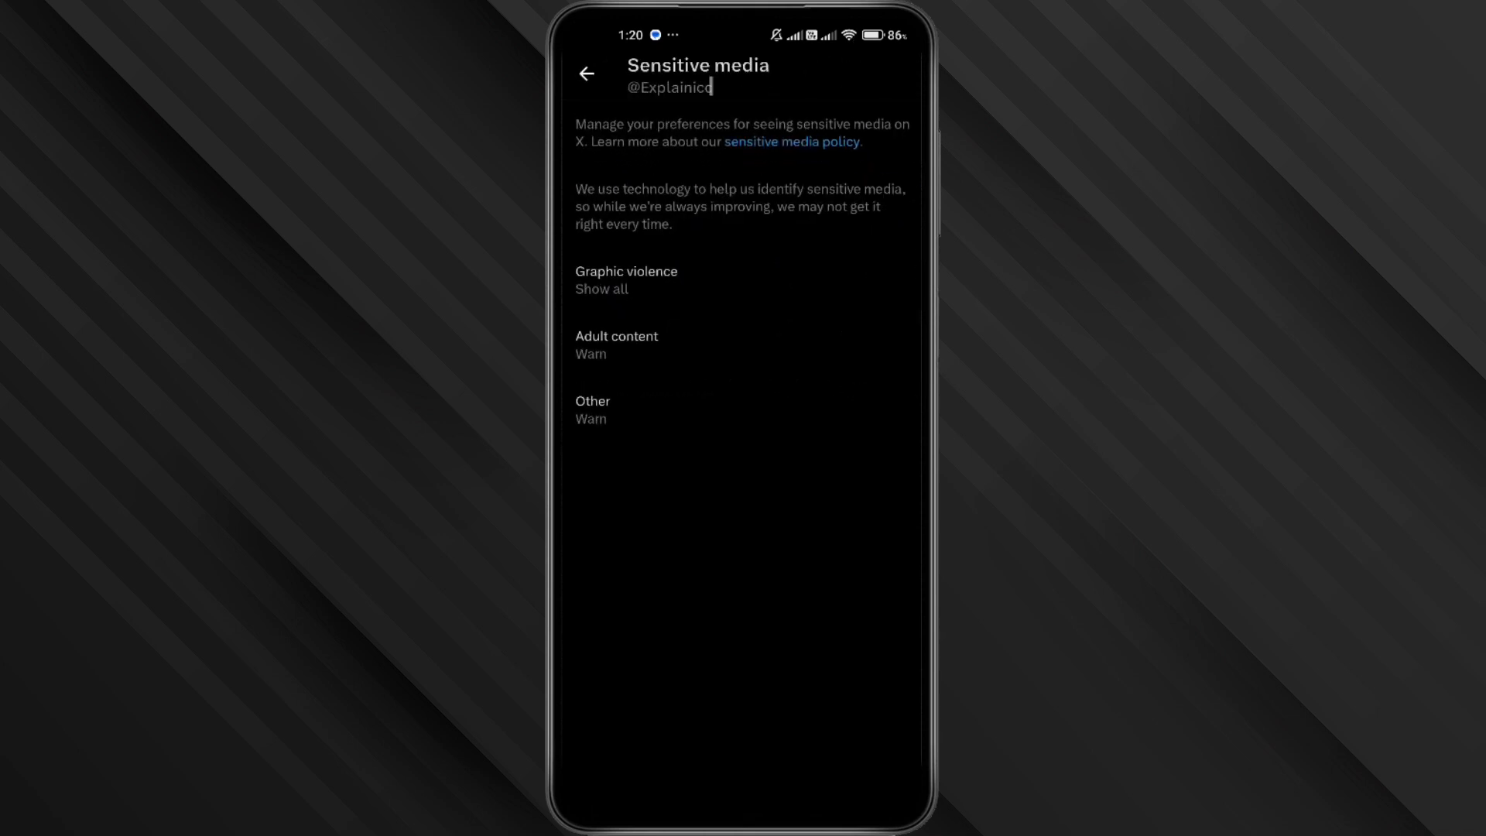
pyautogui.click(695, 344)
pyautogui.click(880, 296)
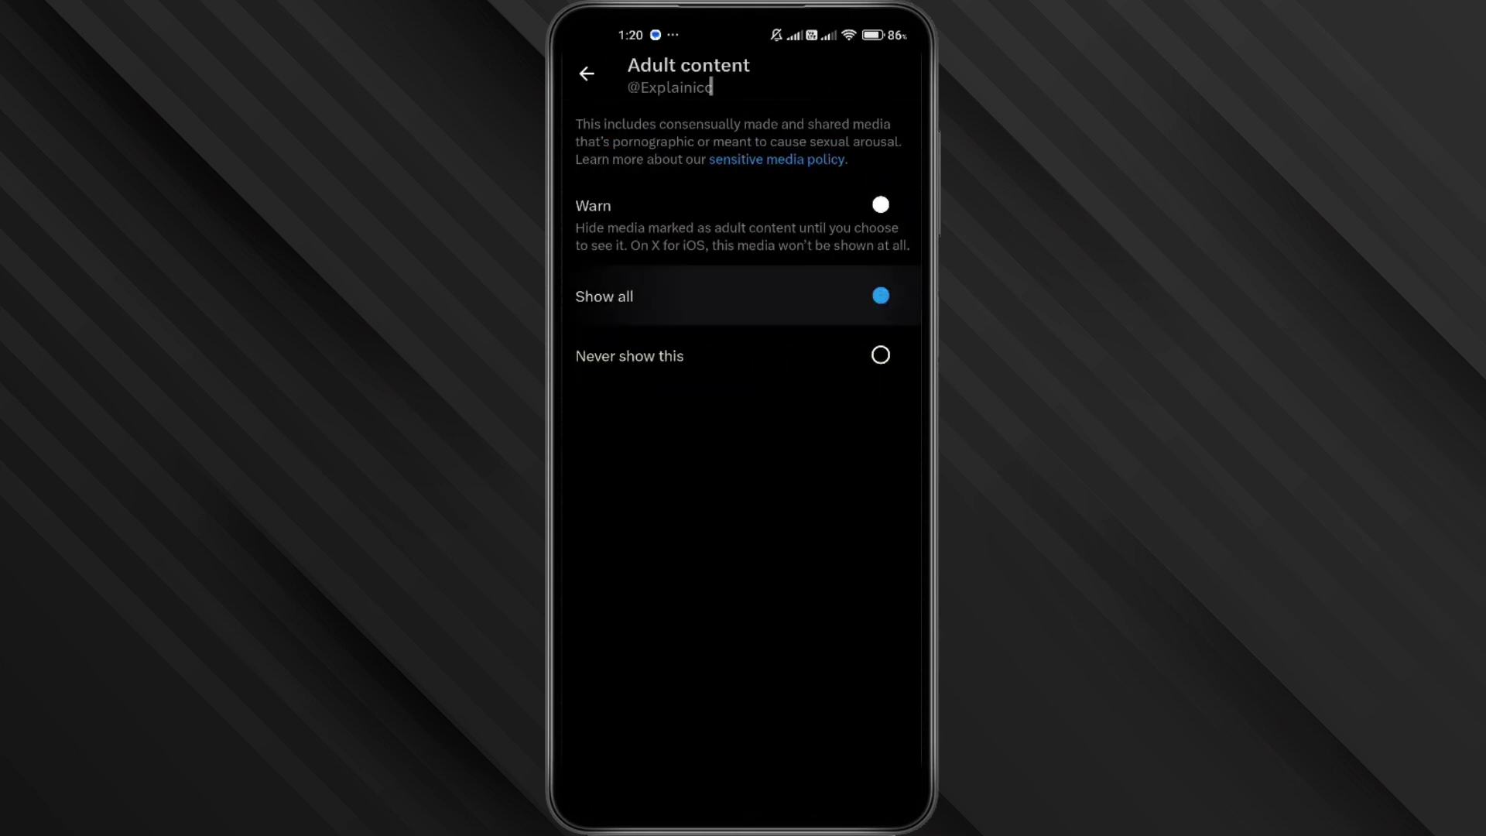
pyautogui.click(587, 73)
pyautogui.click(695, 406)
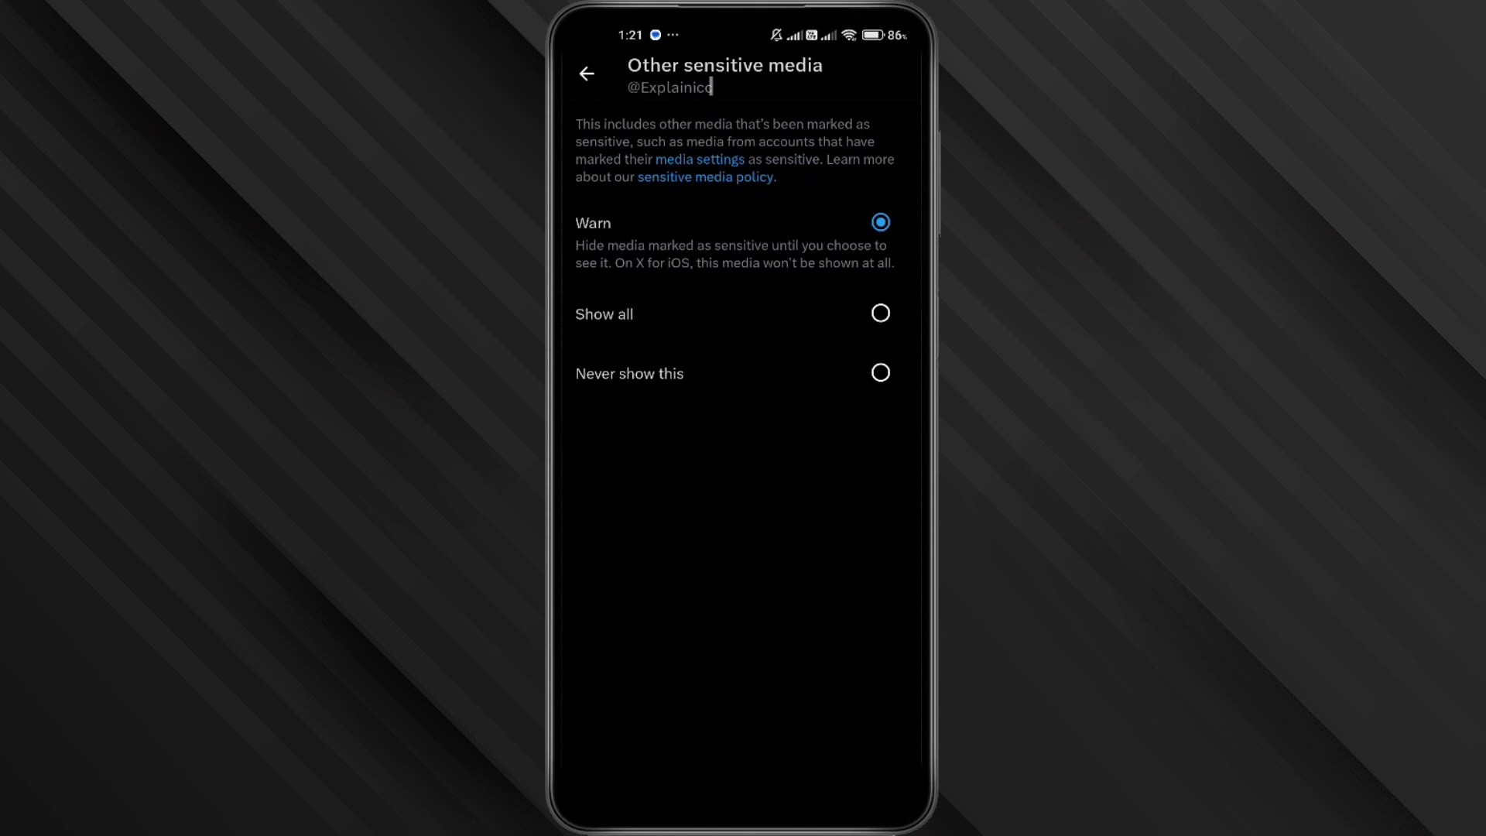
pyautogui.click(880, 313)
pyautogui.click(586, 73)
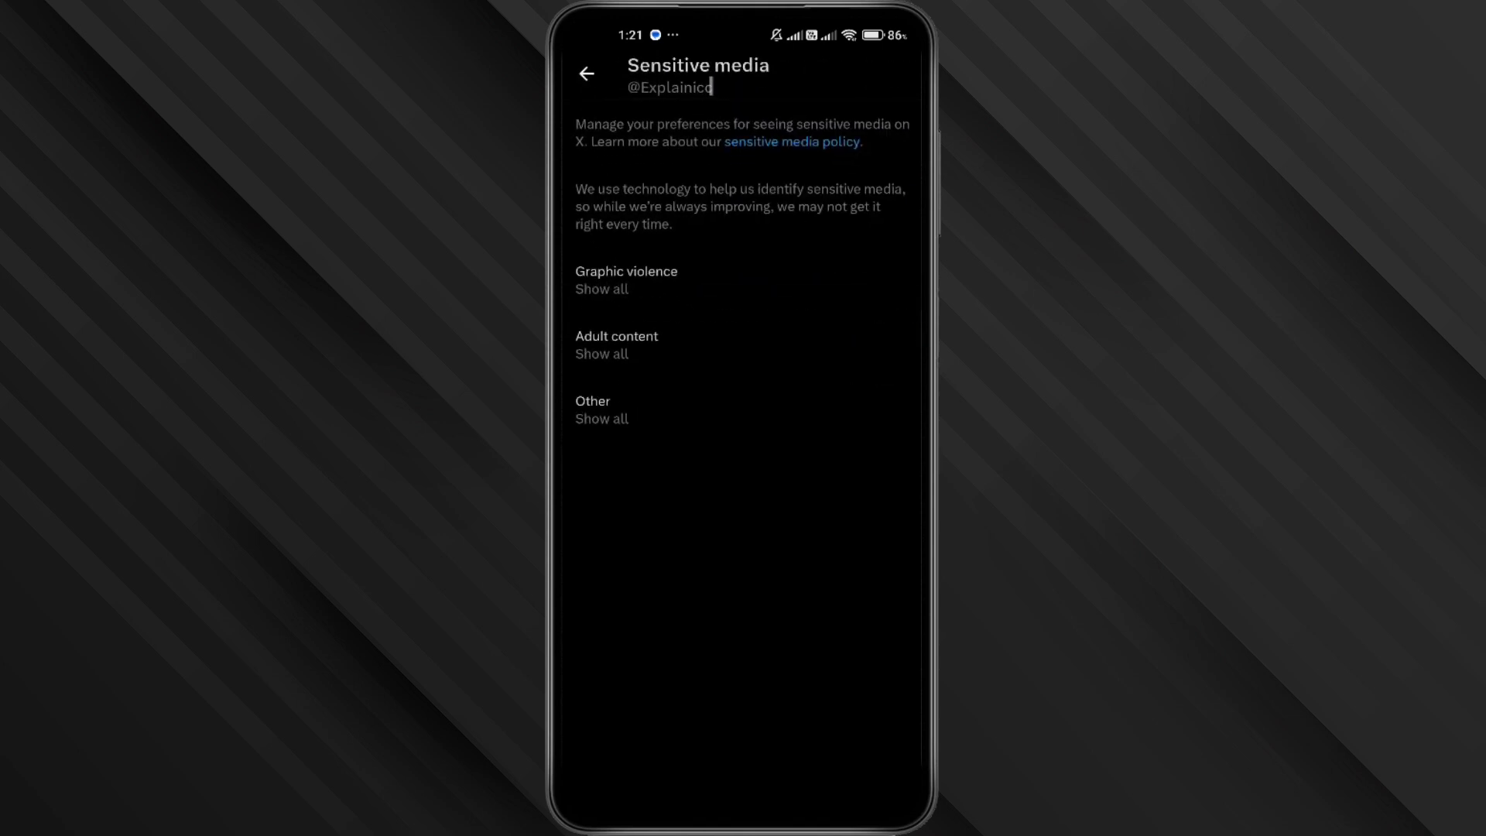
# Step: Return to main Settings and open Your account > Account information
pyautogui.click(587, 72)
pyautogui.click(587, 72)
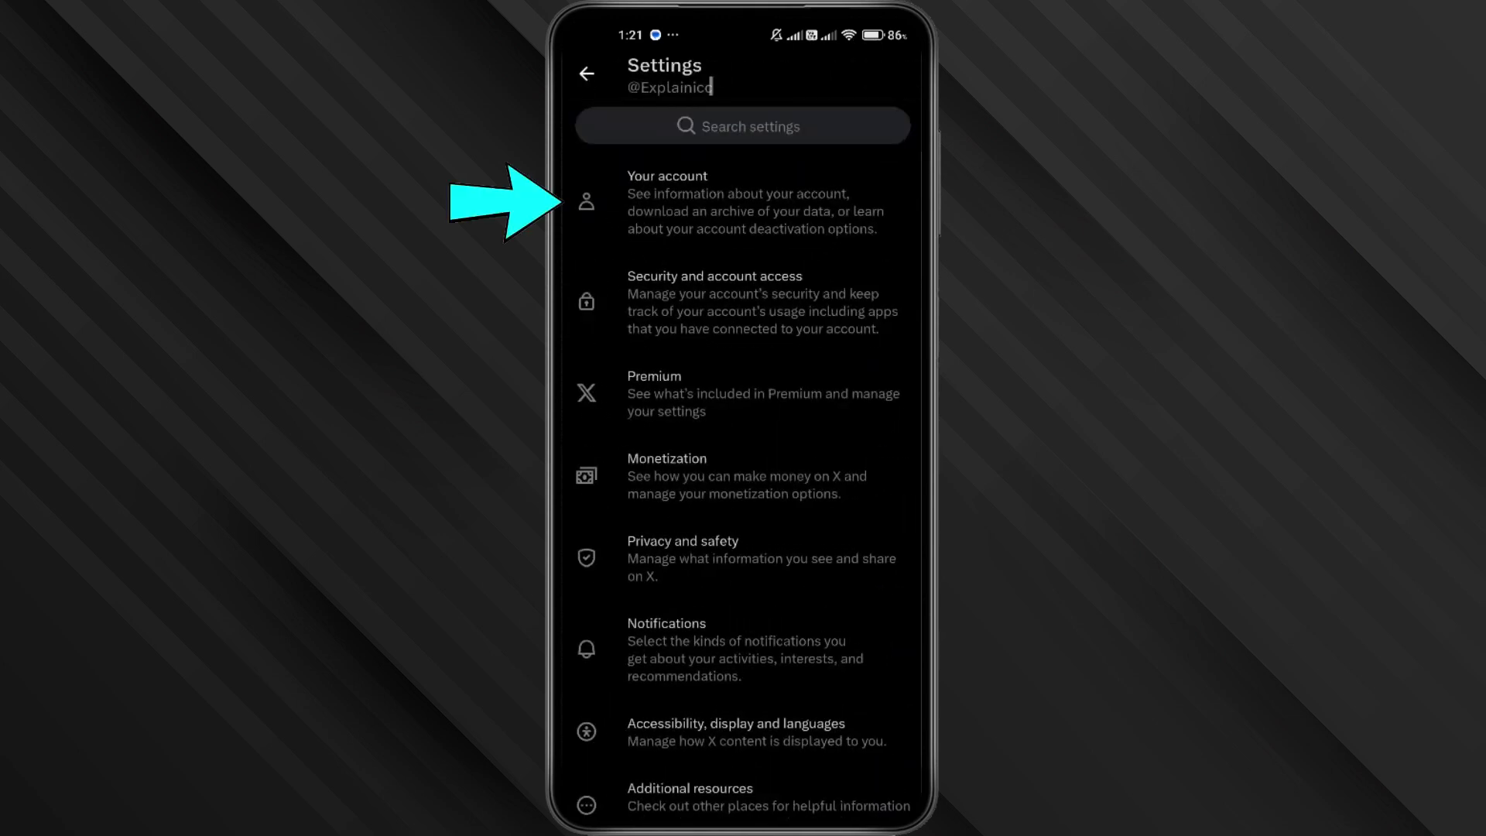
pyautogui.click(744, 202)
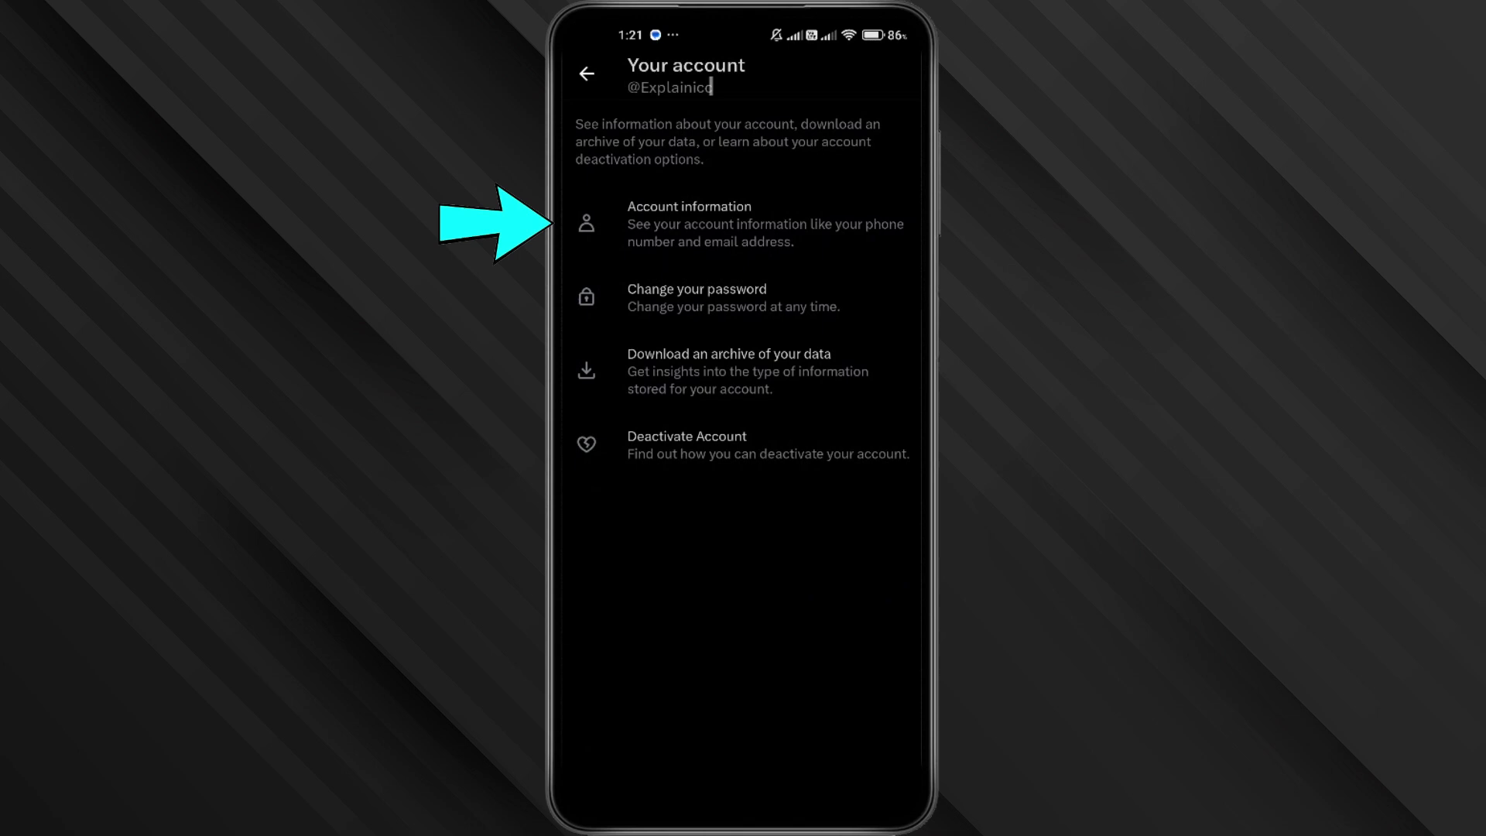
pyautogui.click(743, 224)
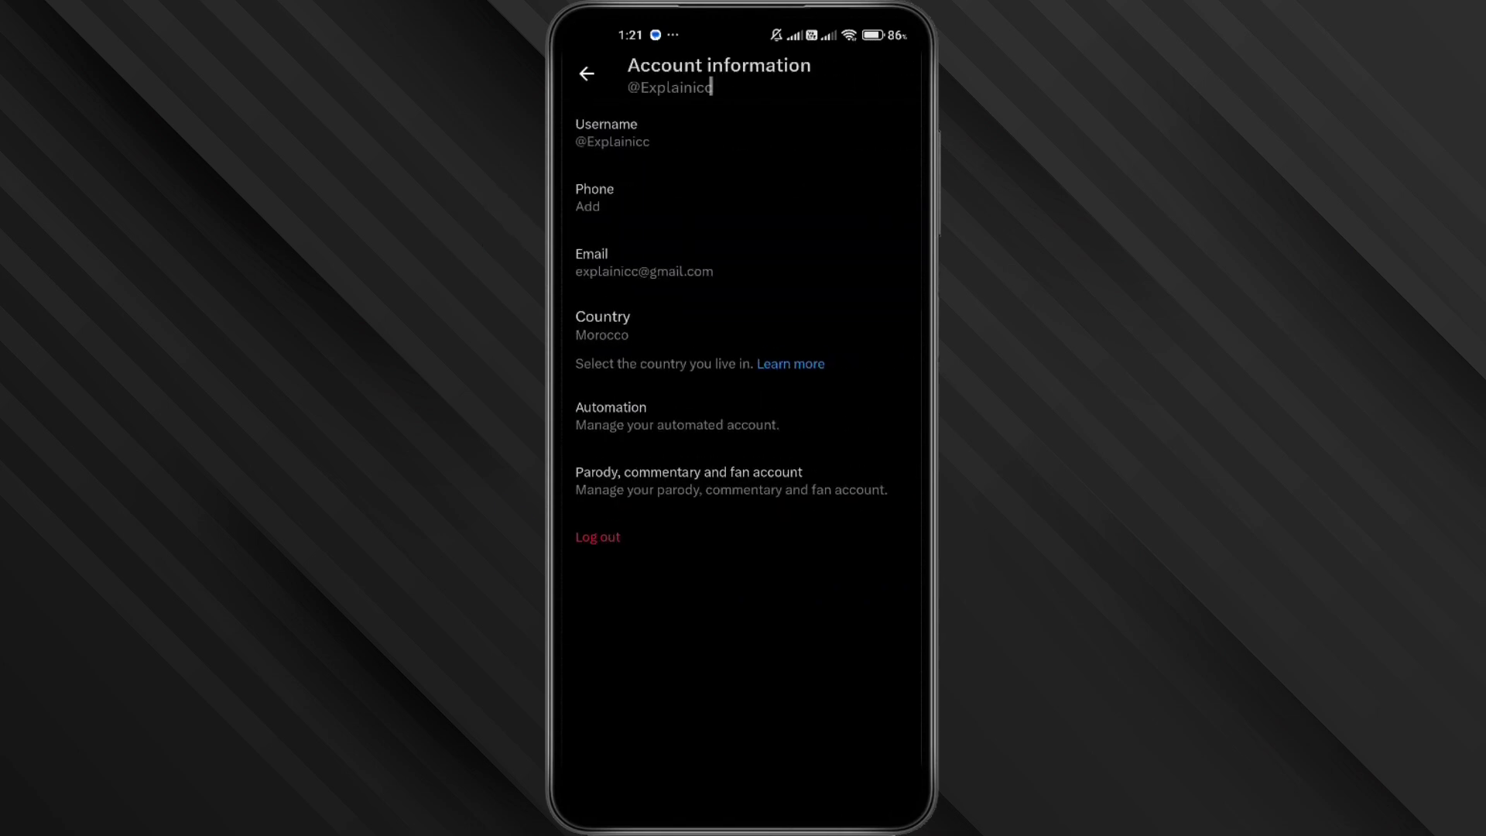